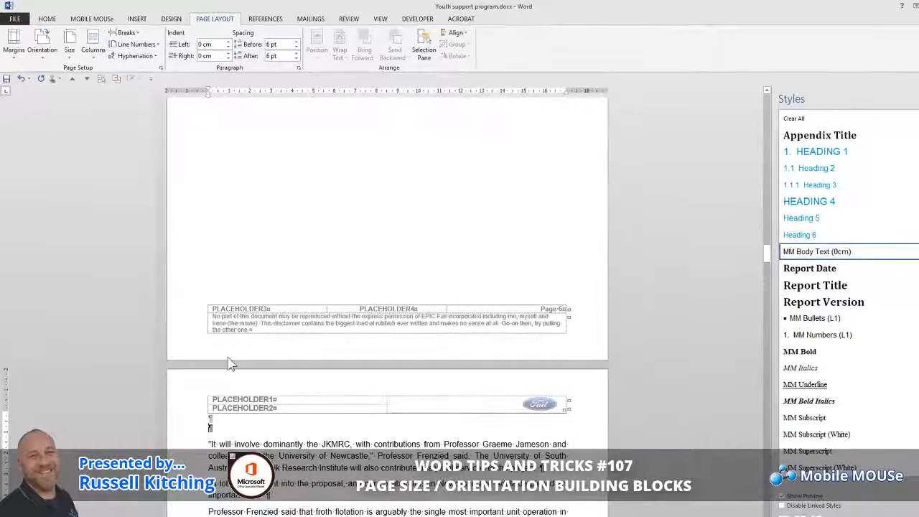
# Step: Insert a Next Page section break before the paragraph beginning "It will involve dominantly the JKMRC"
pyautogui.click(207, 443)
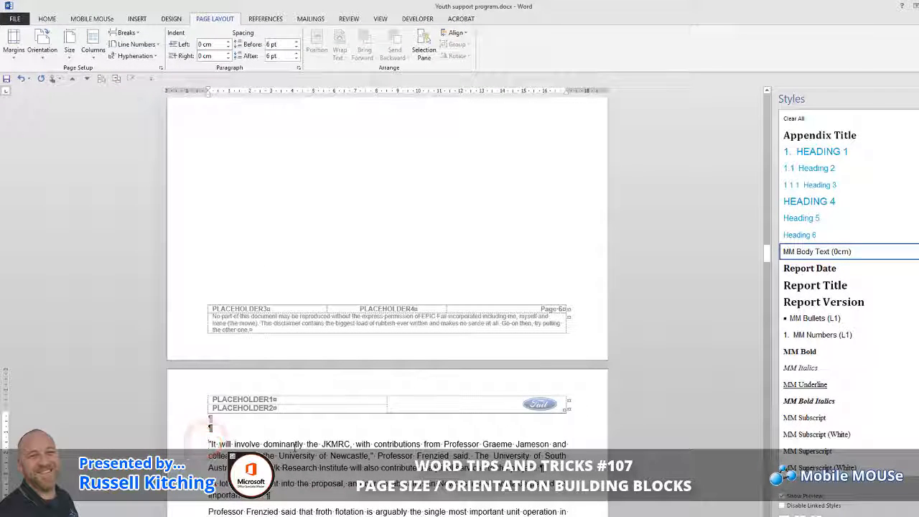
pyautogui.click(126, 33)
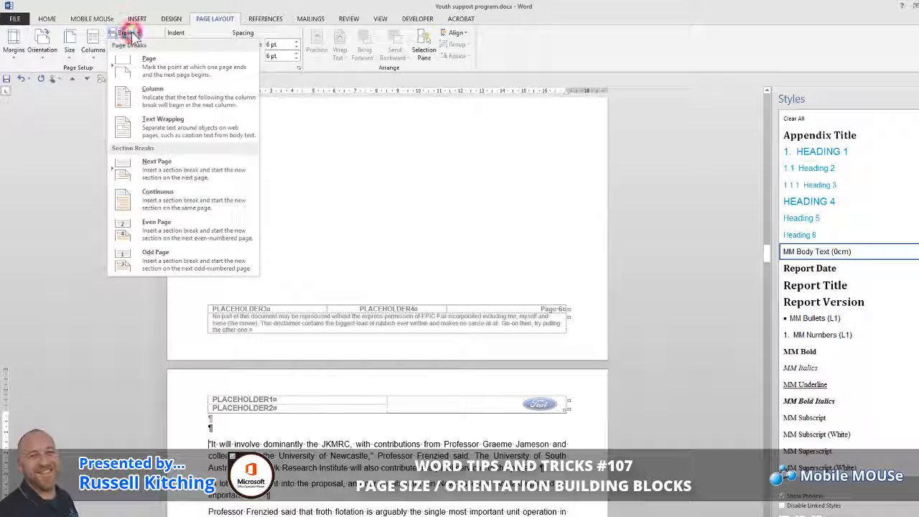
pyautogui.click(149, 167)
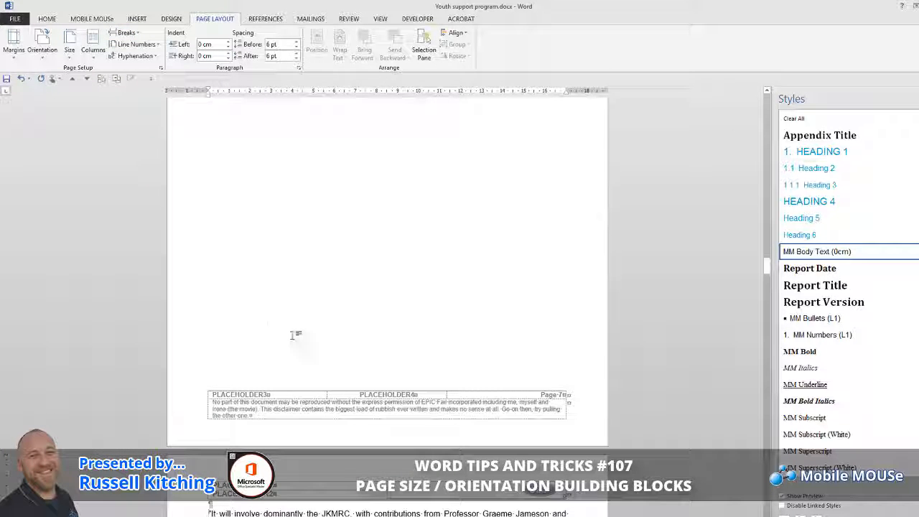
# Step: Unlink the header and footer of the section after the new break (Section 4) from the previous section
pyautogui.scroll(-2, 294, 333)
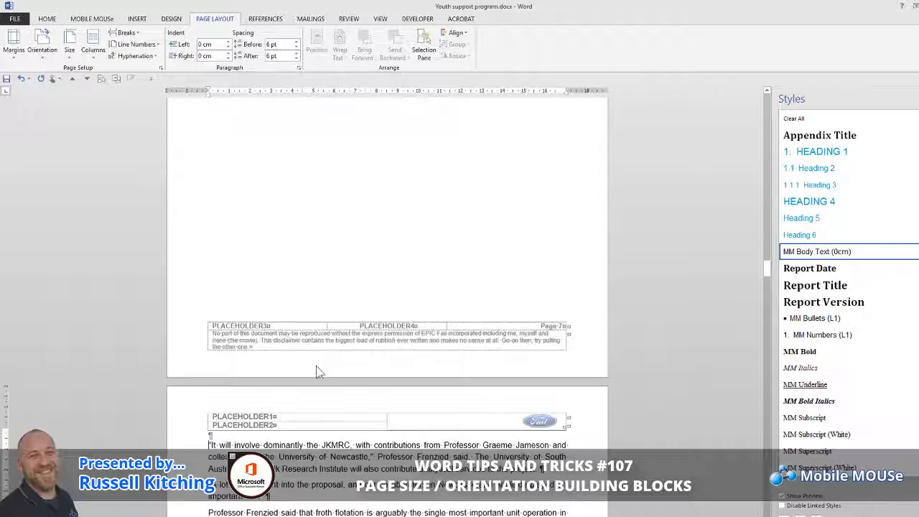
pyautogui.doubleClick(345, 421)
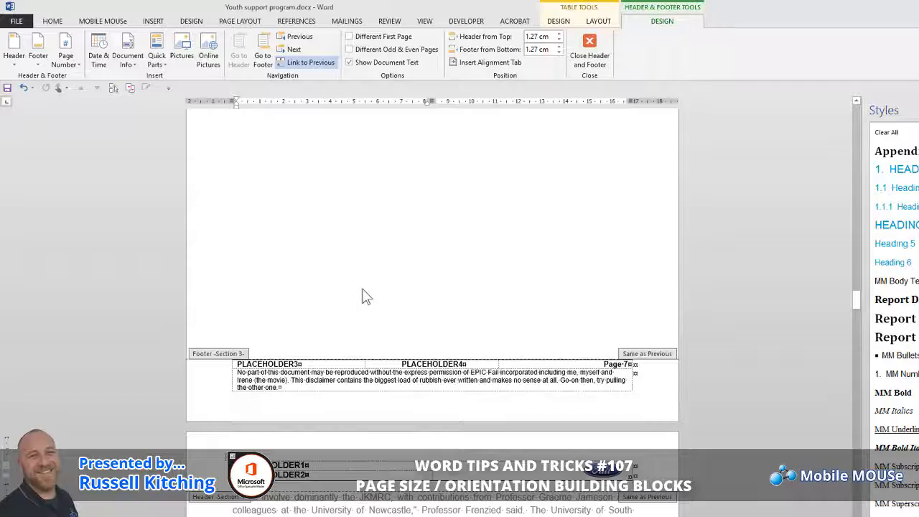
pyautogui.click(298, 63)
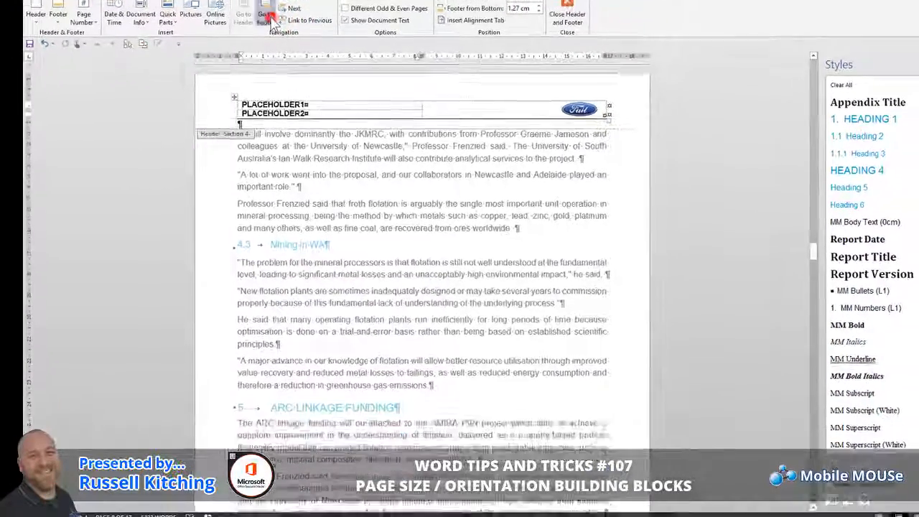
pyautogui.click(262, 60)
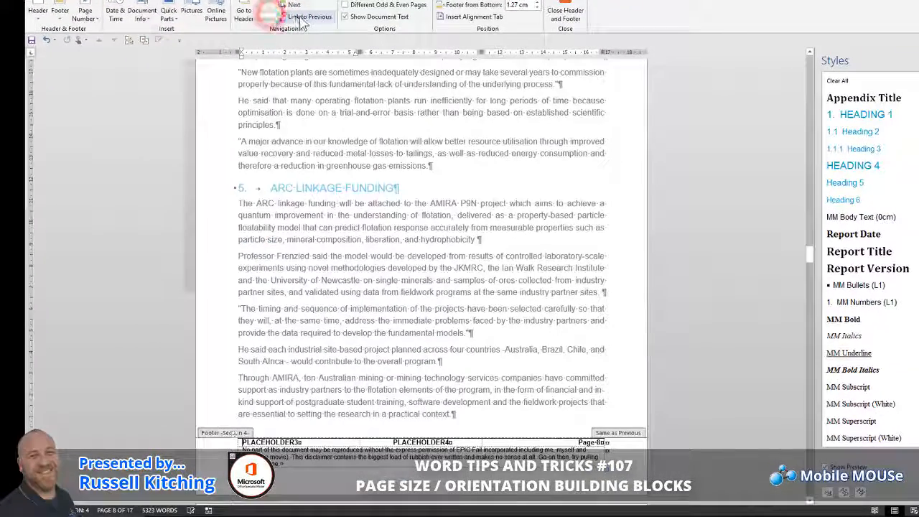
pyautogui.click(302, 21)
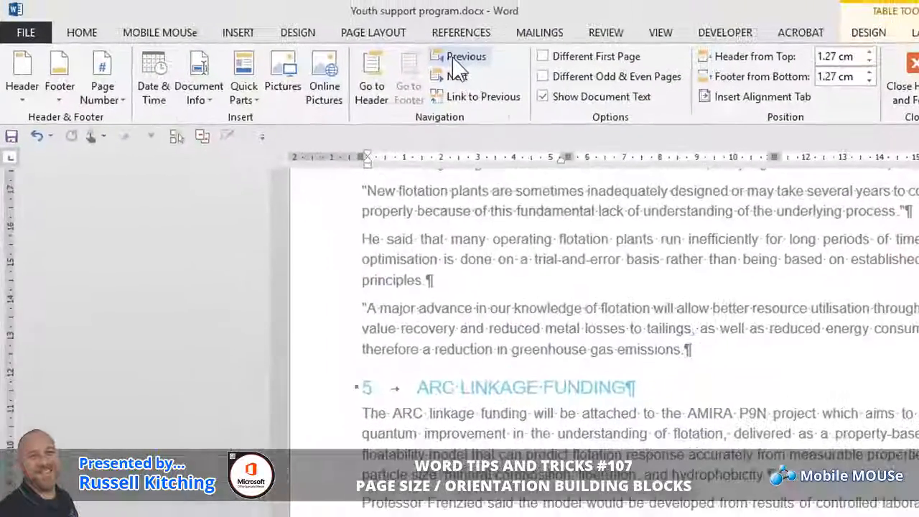
# Step: Unlink the blank page's Section 3 footer and header from the previous section and leave header and footer editing
pyautogui.click(294, 0)
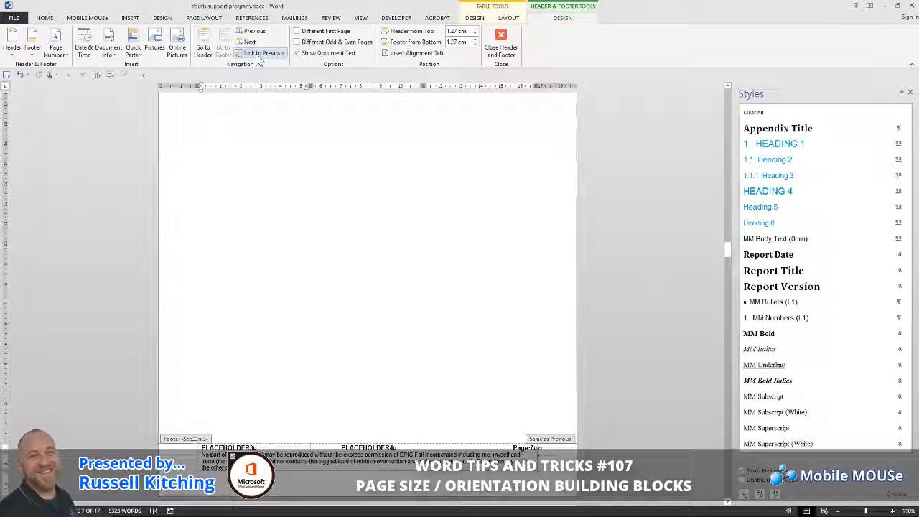
pyautogui.click(259, 53)
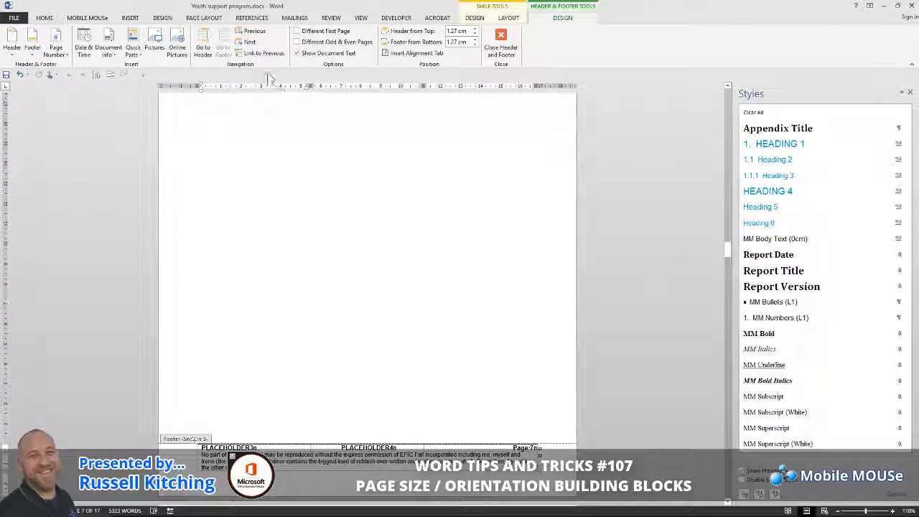
pyautogui.click(203, 45)
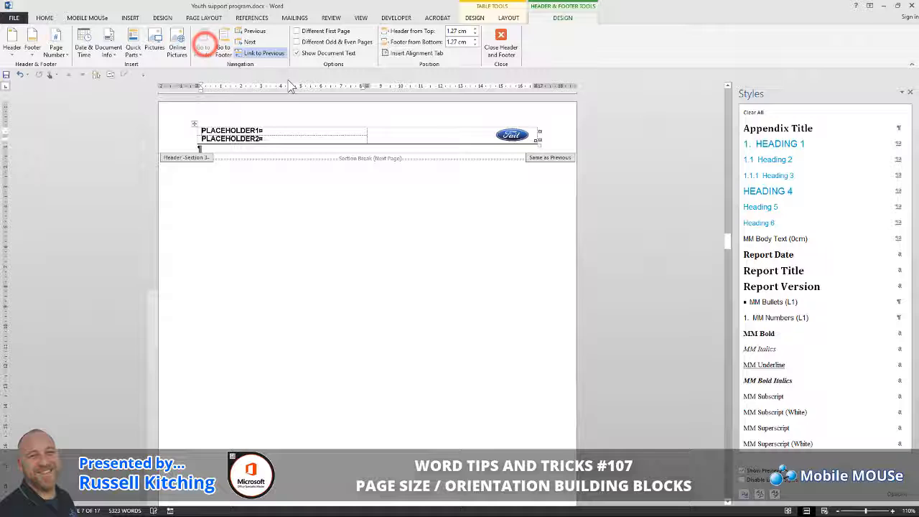
pyautogui.click(258, 54)
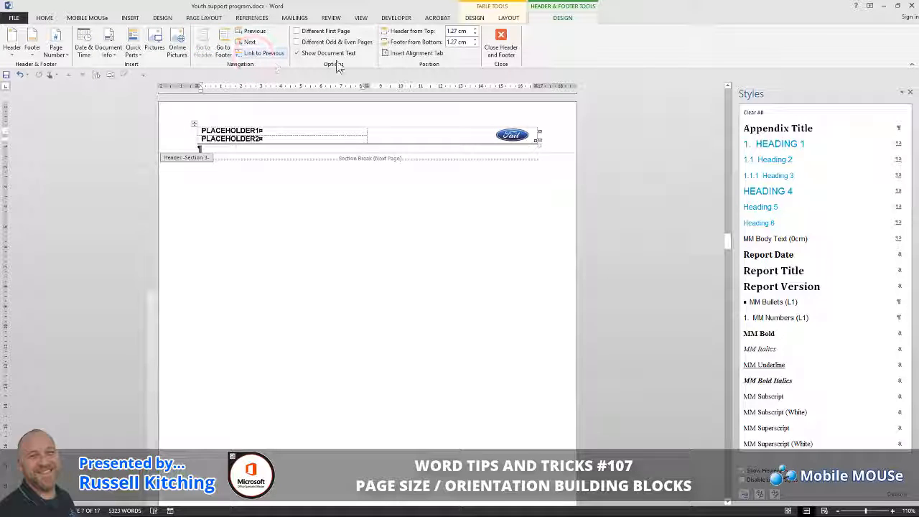
pyautogui.click(500, 44)
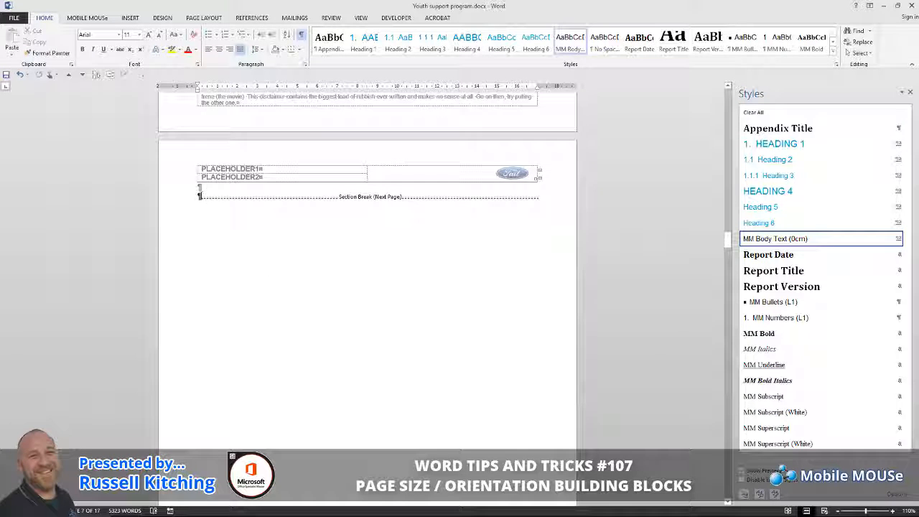
# Step: Set the blank page's section to landscape orientation and A3 paper size
pyautogui.click(199, 194)
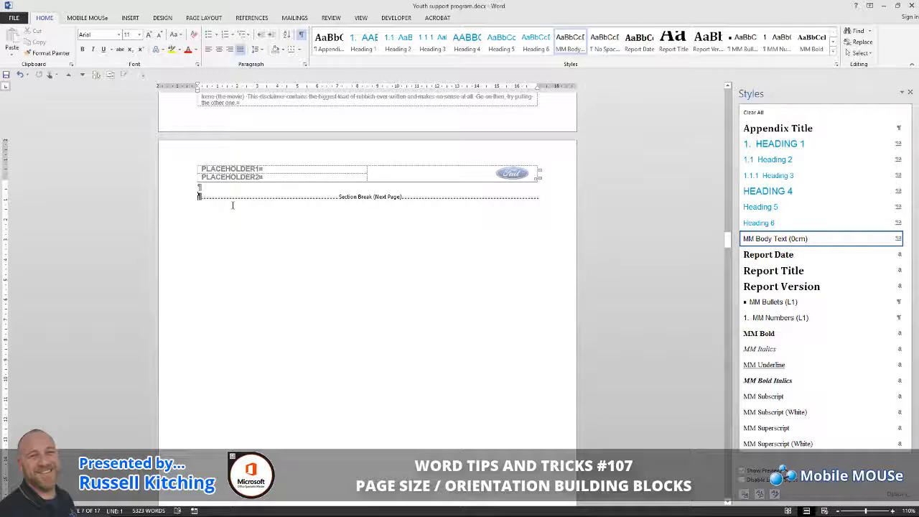
pyautogui.doubleClick(141, 87)
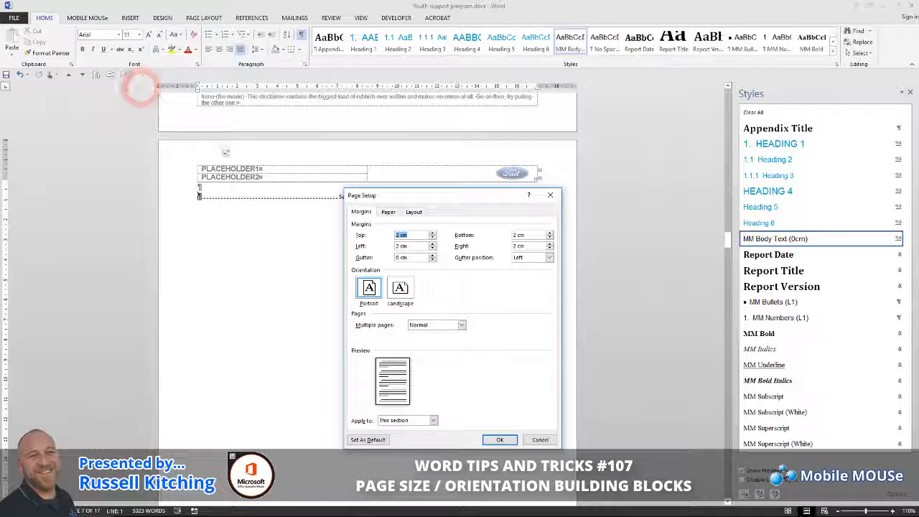
pyautogui.click(402, 288)
pyautogui.click(388, 211)
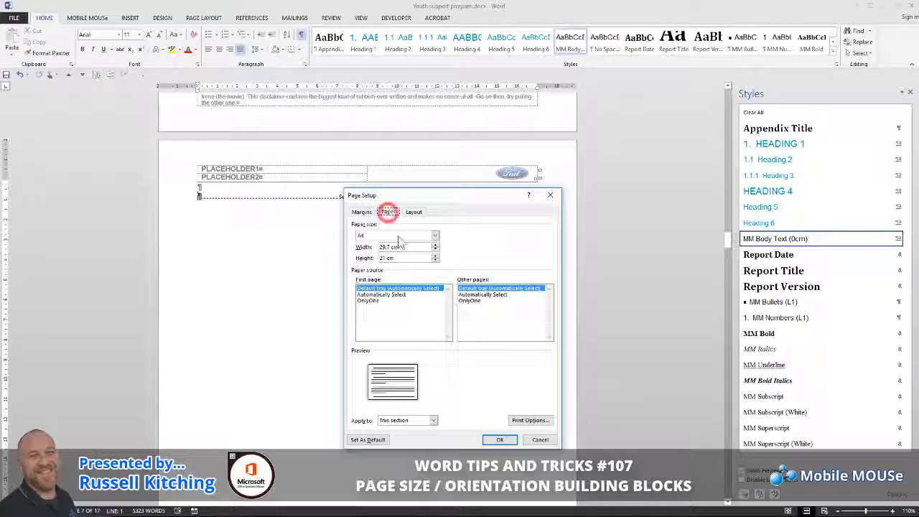
pyautogui.click(398, 237)
pyautogui.click(397, 259)
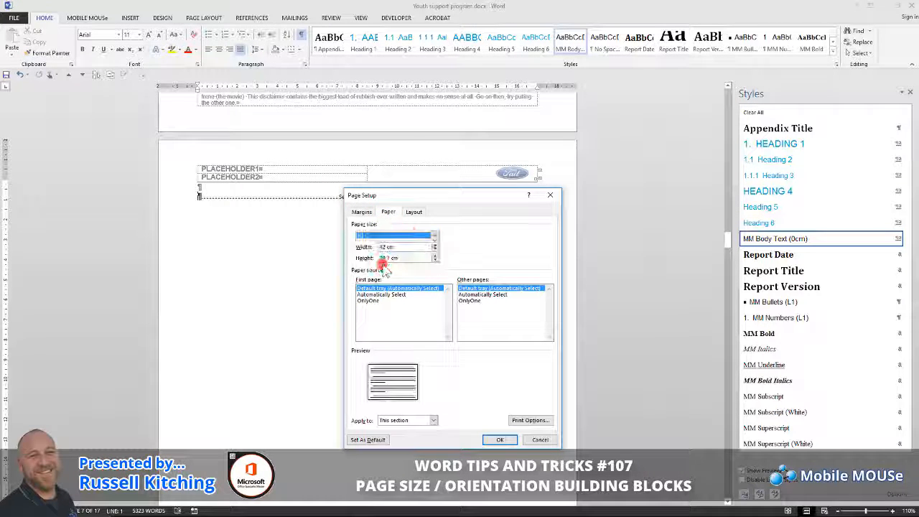
pyautogui.click(499, 439)
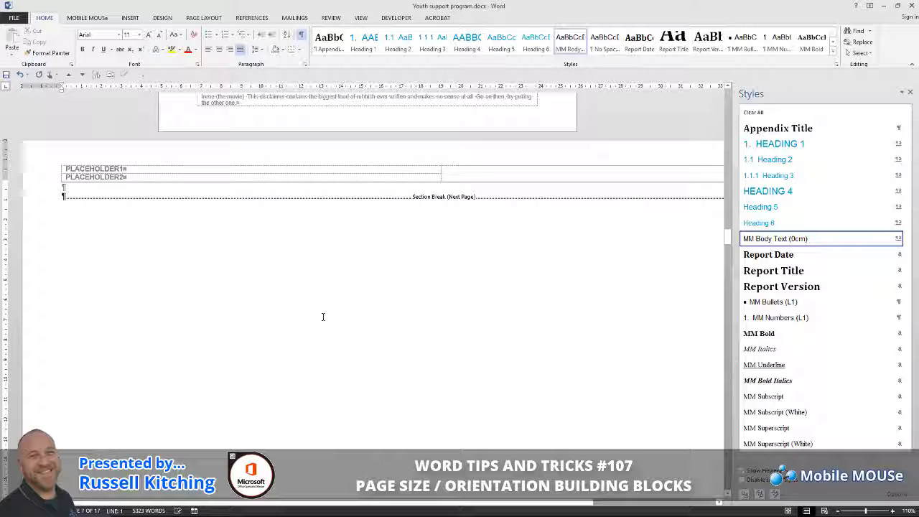
# Step: Select from the section break before the A3 page through that page's own break, and start a Quick Parts building block named "A3 Landscape"
pyautogui.scroll(-2, 326, 316)
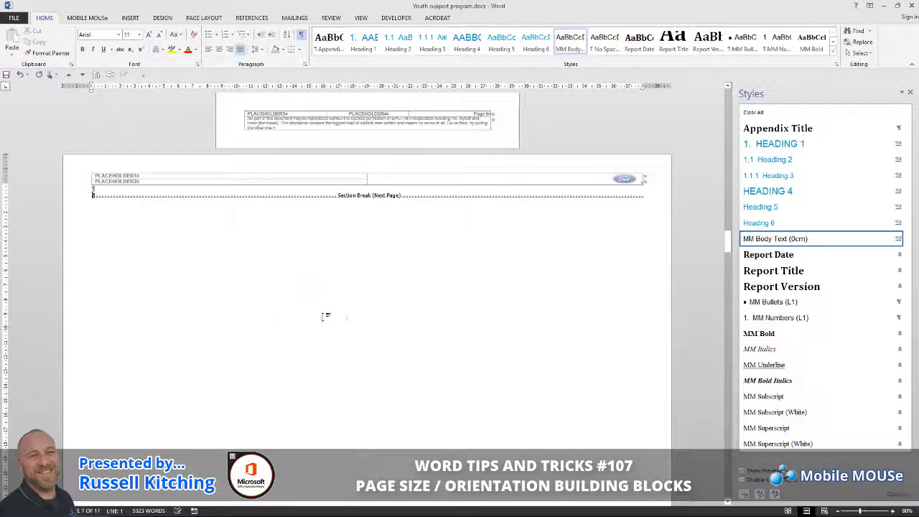
pyautogui.scroll(-1, 325, 316)
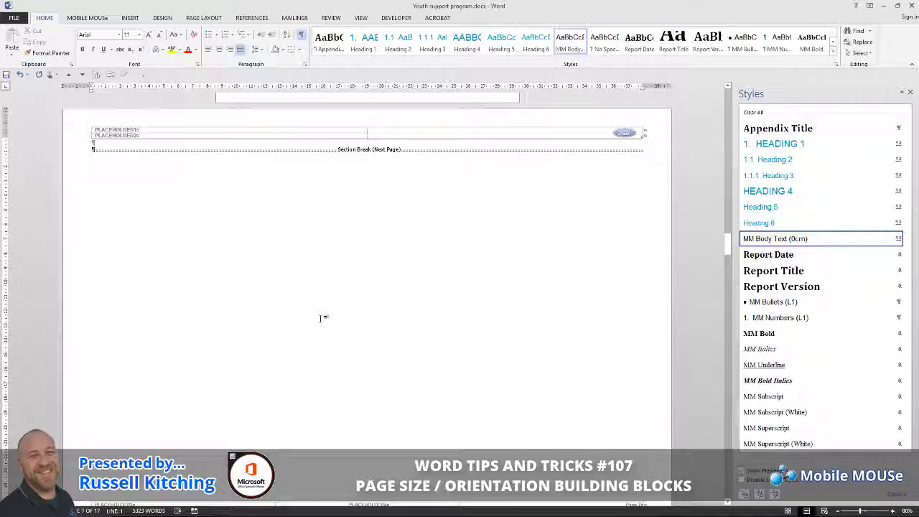
pyautogui.scroll(2, 321, 318)
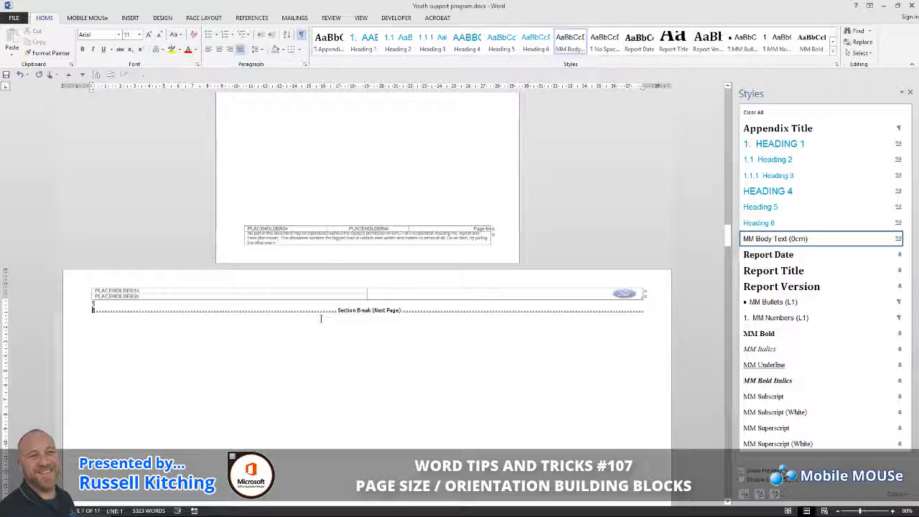
pyautogui.scroll(2, 321, 320)
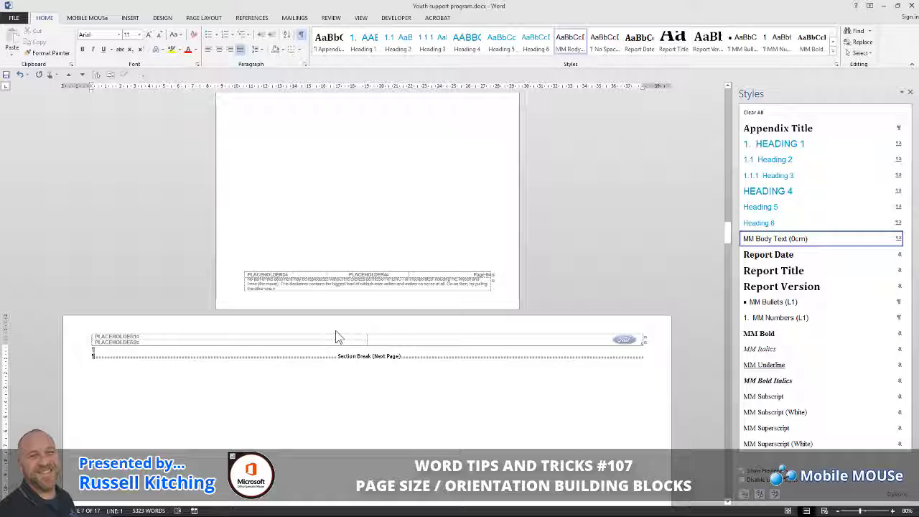
pyautogui.scroll(3, 337, 334)
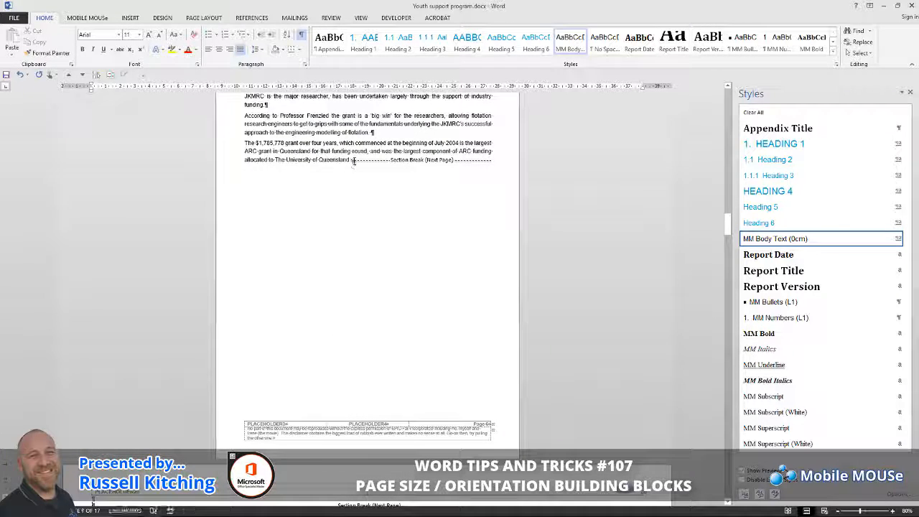
pyautogui.click(352, 159)
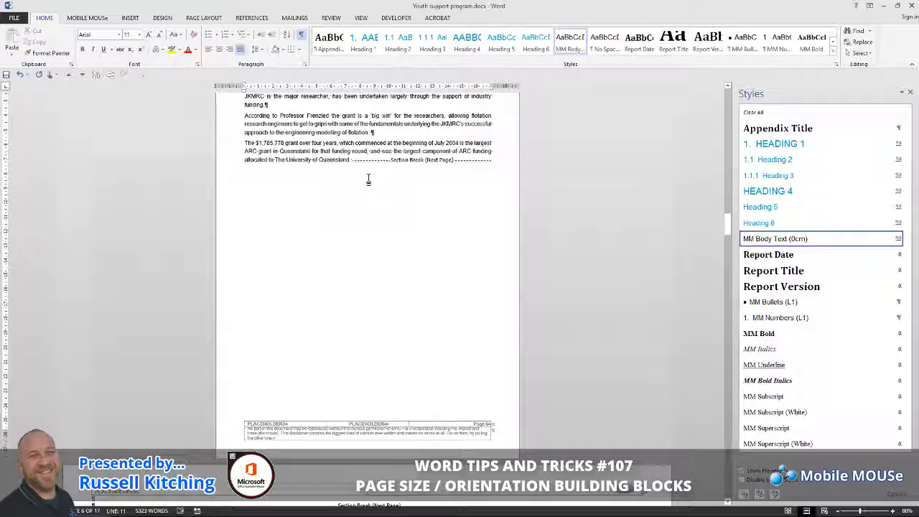
pyautogui.hotkey('shift', 'Right')
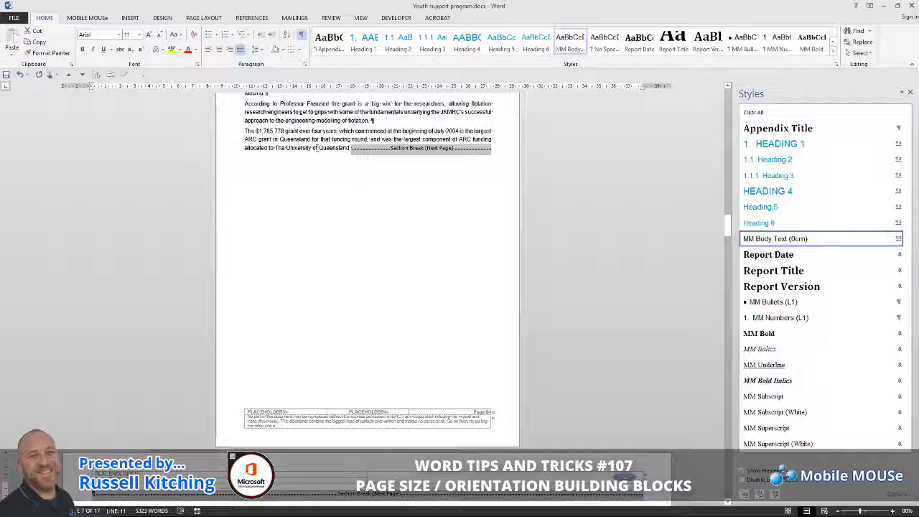
pyautogui.click(130, 17)
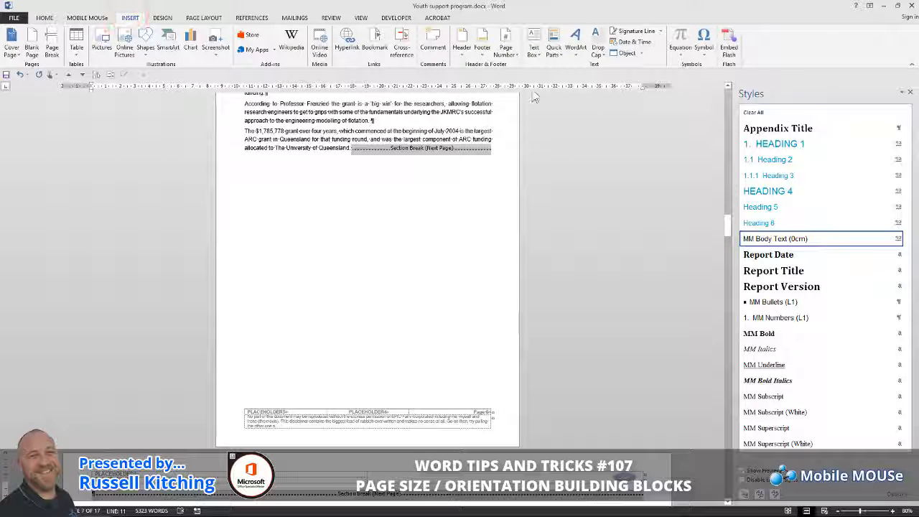
pyautogui.click(553, 51)
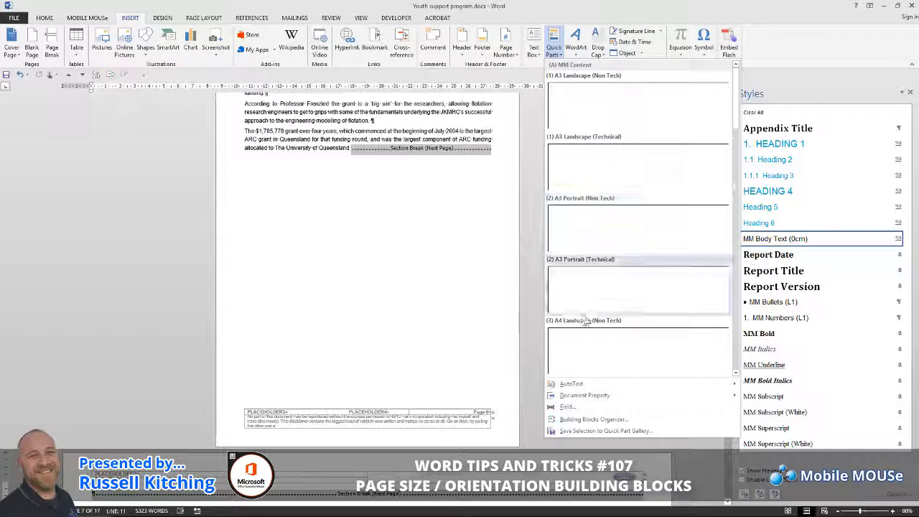
pyautogui.click(617, 429)
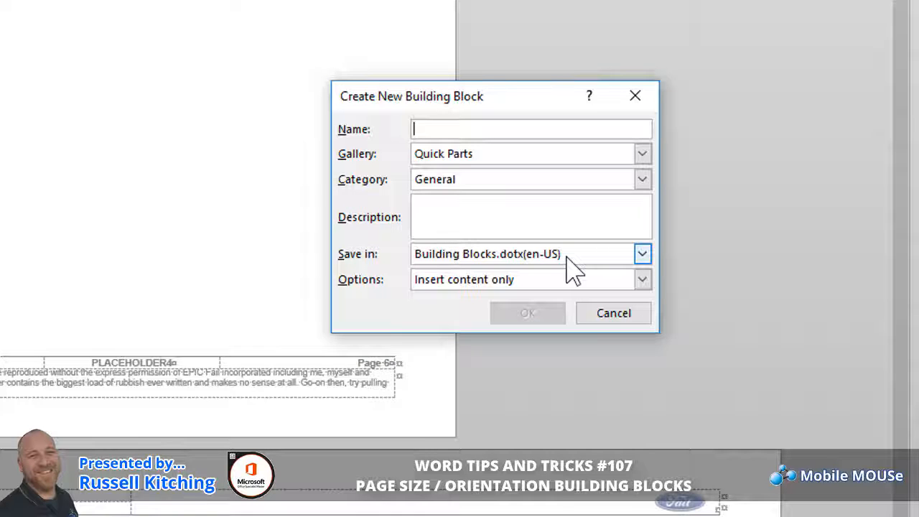
pyautogui.write('A3 ')
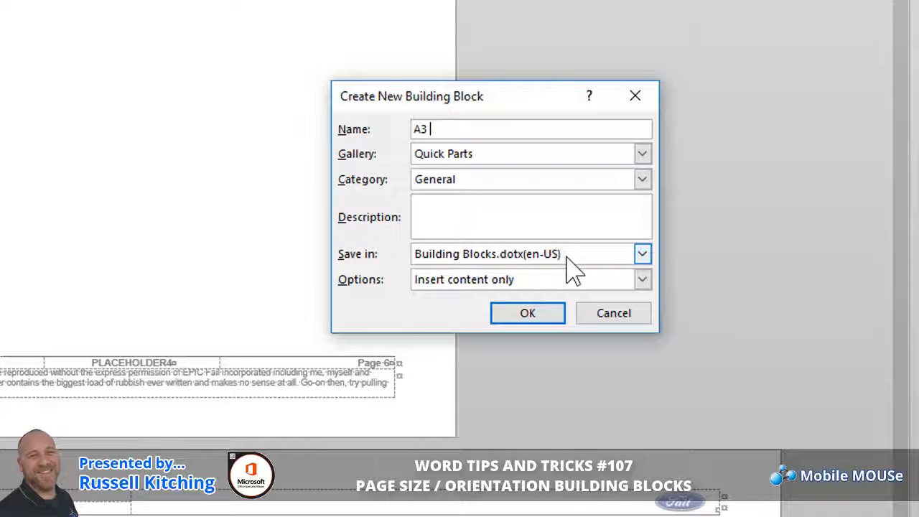
pyautogui.write('Landscape')
pyautogui.press('Tab')
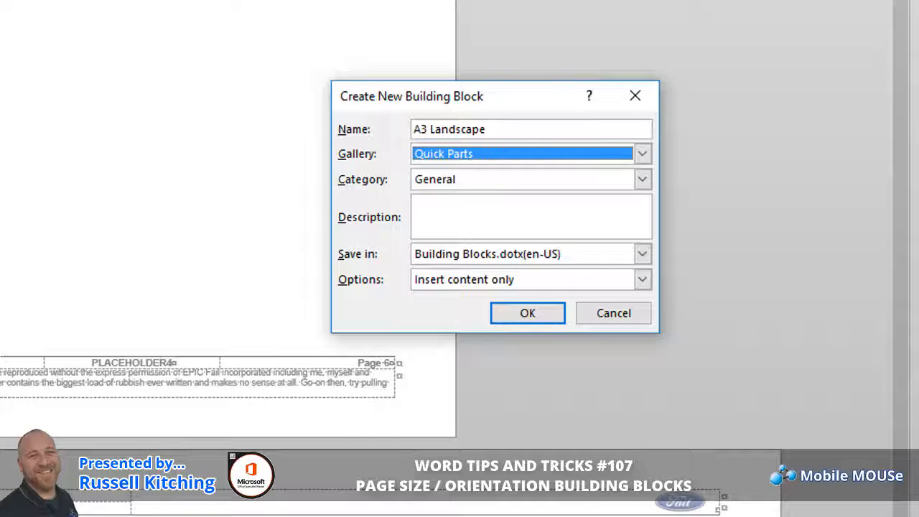
# Step: Assign the building block to a new category named "(A) Page Orientation"
pyautogui.click(502, 181)
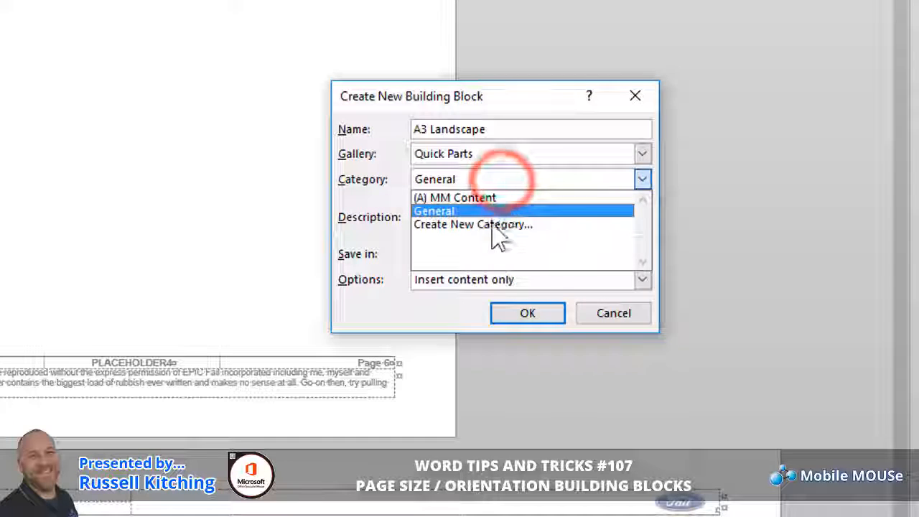
pyautogui.click(496, 225)
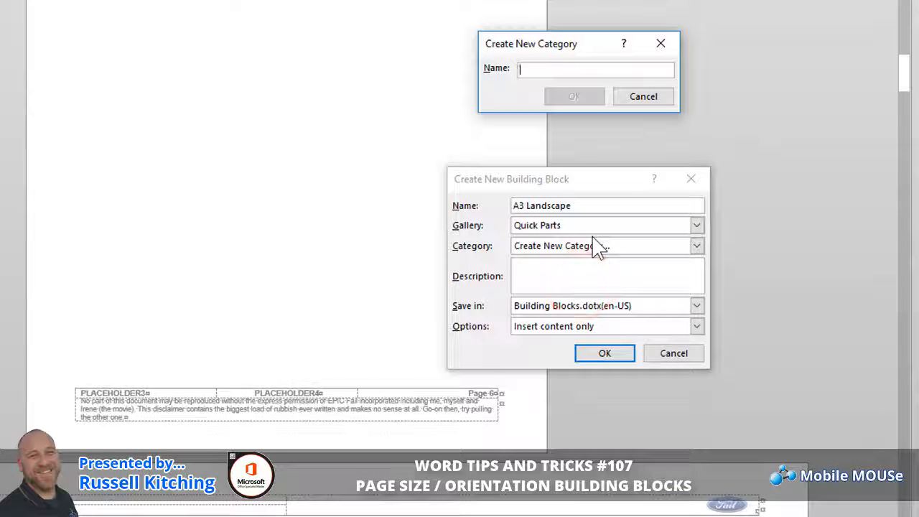
pyautogui.write('(')
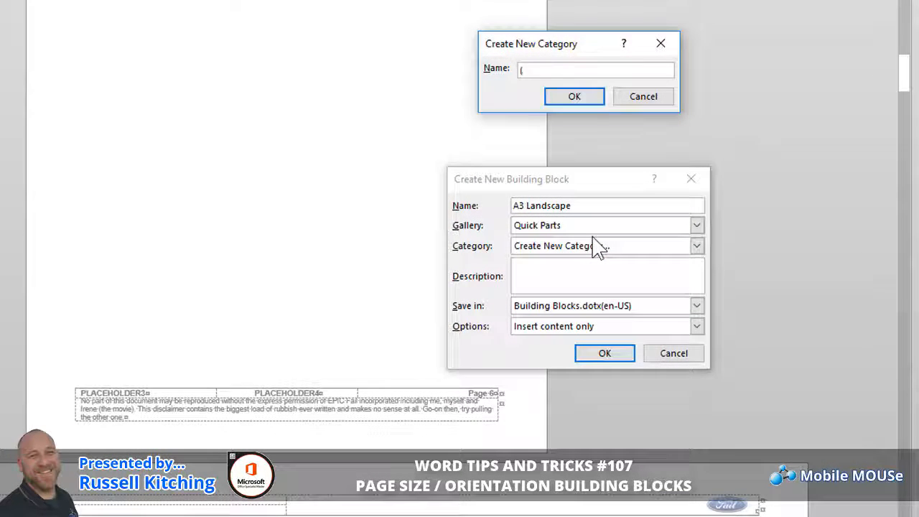
pyautogui.write('A) Page ')
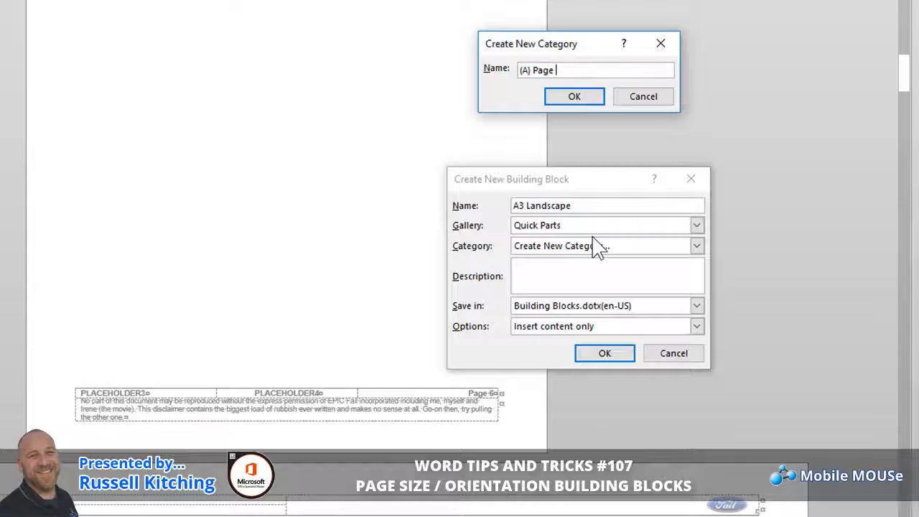
pyautogui.write('Orientation')
pyautogui.click(577, 99)
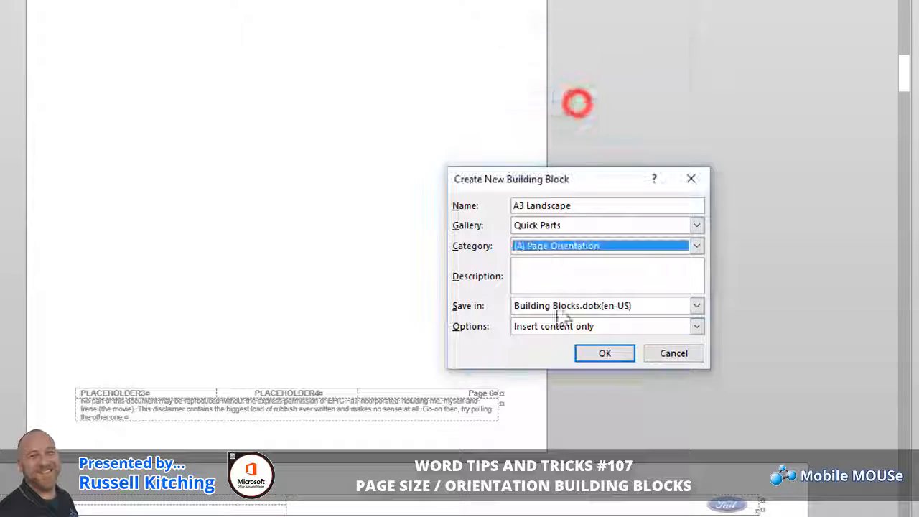
# Step: Check the description and available save locations for the "A3 Landscape" building block, and finish creating it
pyautogui.click(550, 280)
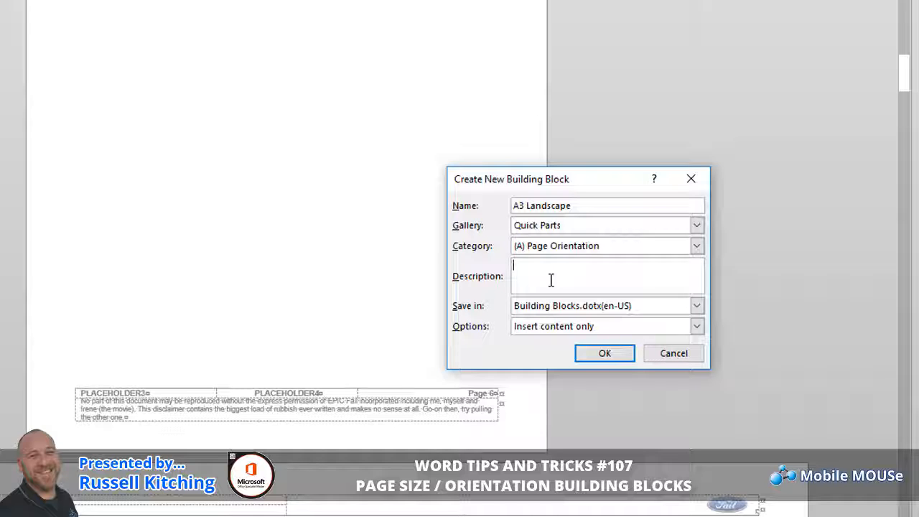
pyautogui.click(554, 305)
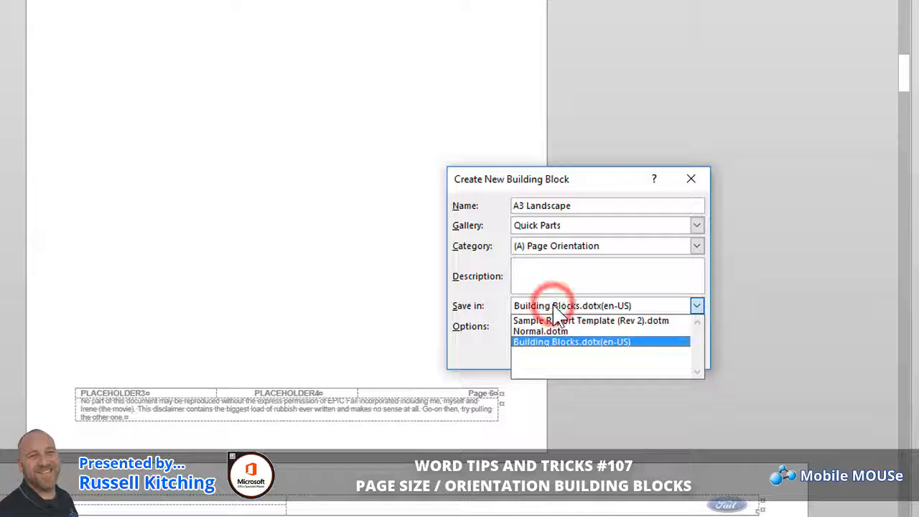
pyautogui.click(553, 305)
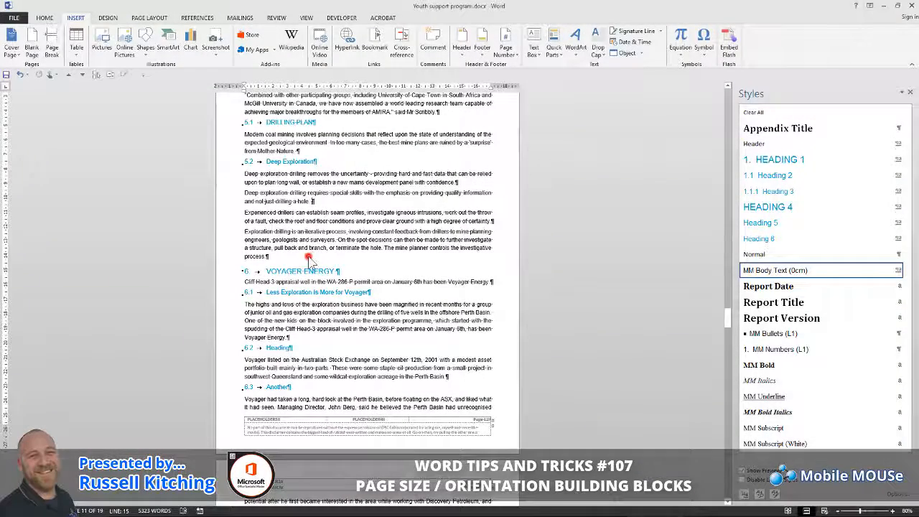
# Step: Insert the "A3 Landscape" building block after the last paragraph of section 5.2, before the "VOYAGER ENERGY" heading, and check the inserted page
pyautogui.click(308, 257)
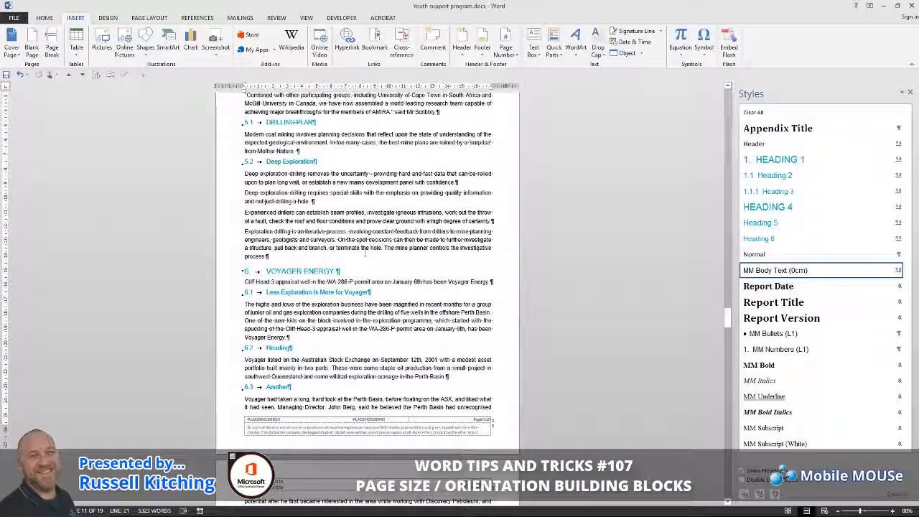
pyautogui.click(77, 17)
pyautogui.click(553, 47)
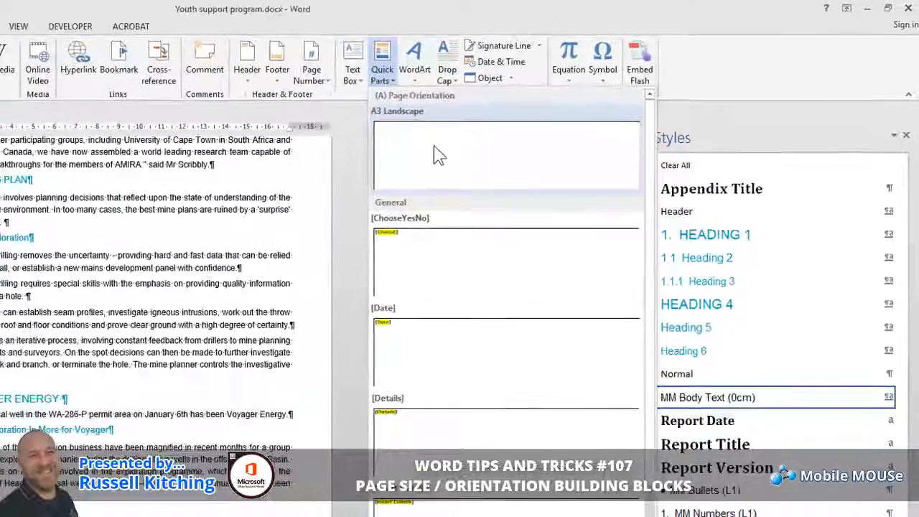
pyautogui.click(361, 169)
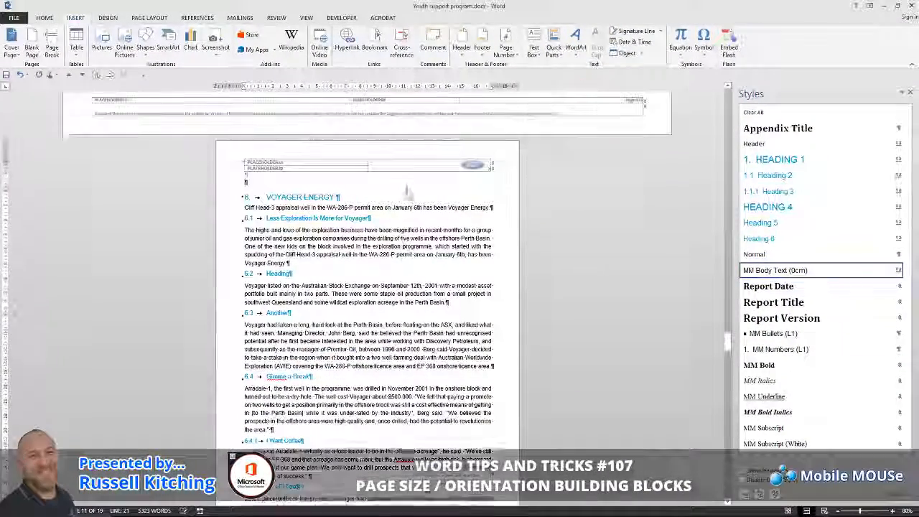
pyautogui.scroll(9, 393, 199)
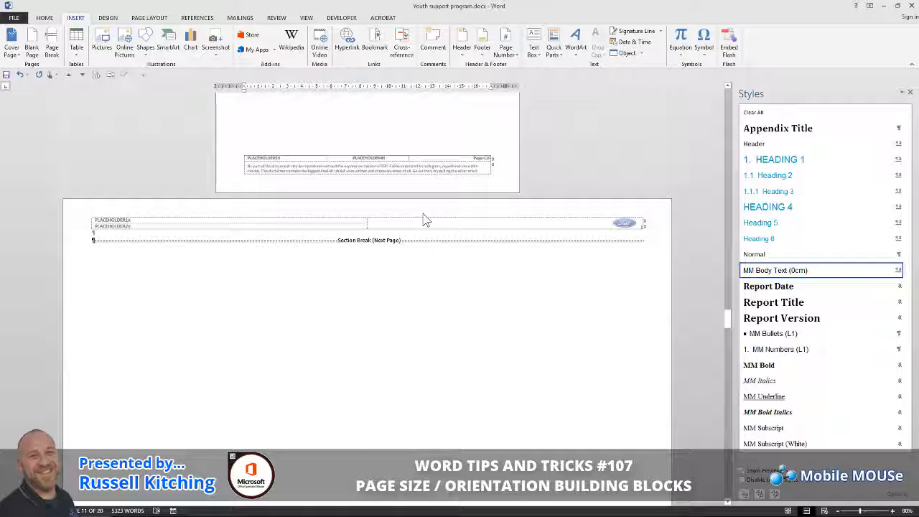
pyautogui.scroll(-1, 423, 220)
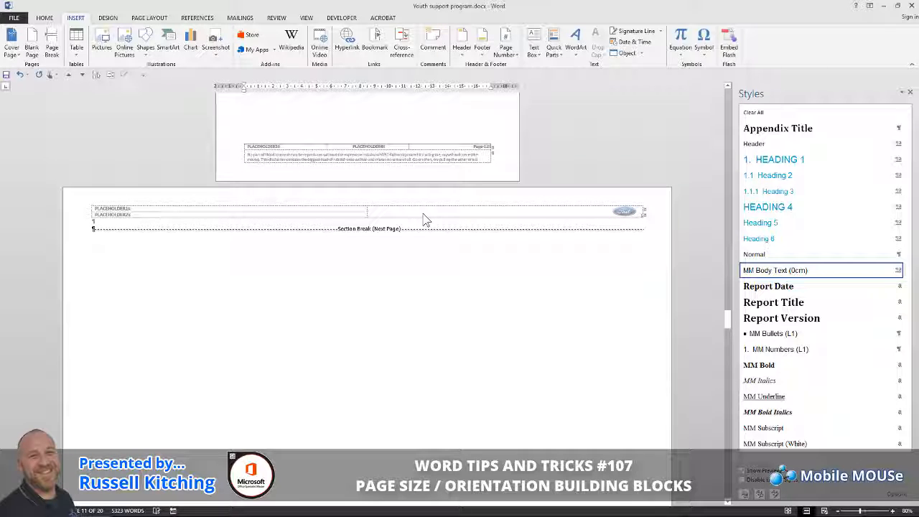